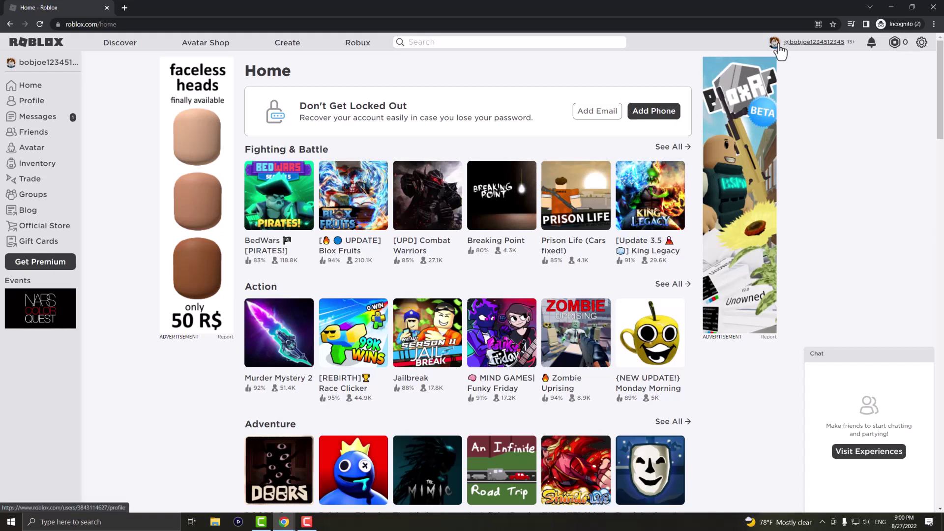
Launch Control Panel from Windows search and open its Troubleshooting page via a 'trouble' search.
left_click(921, 42)
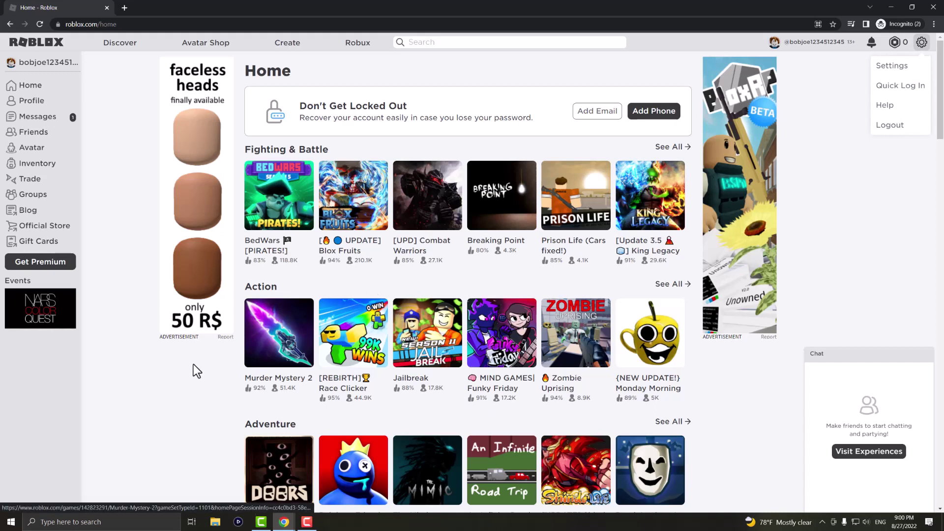
left_click(184, 382)
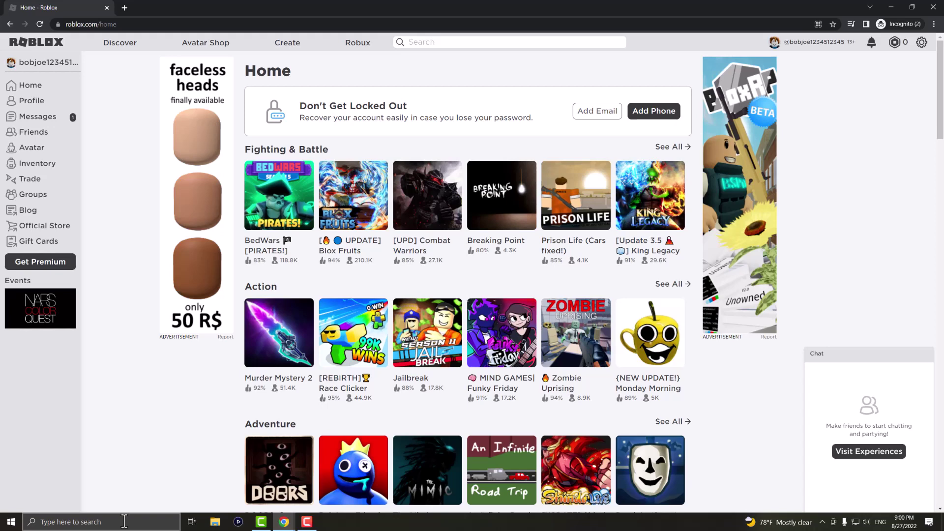
left_click(124, 521)
type("cpmtrp")
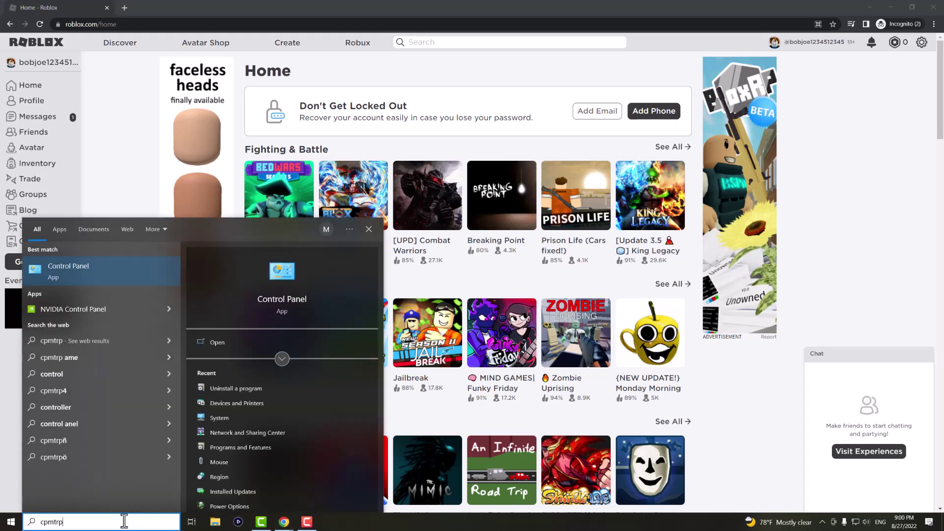
key("Return")
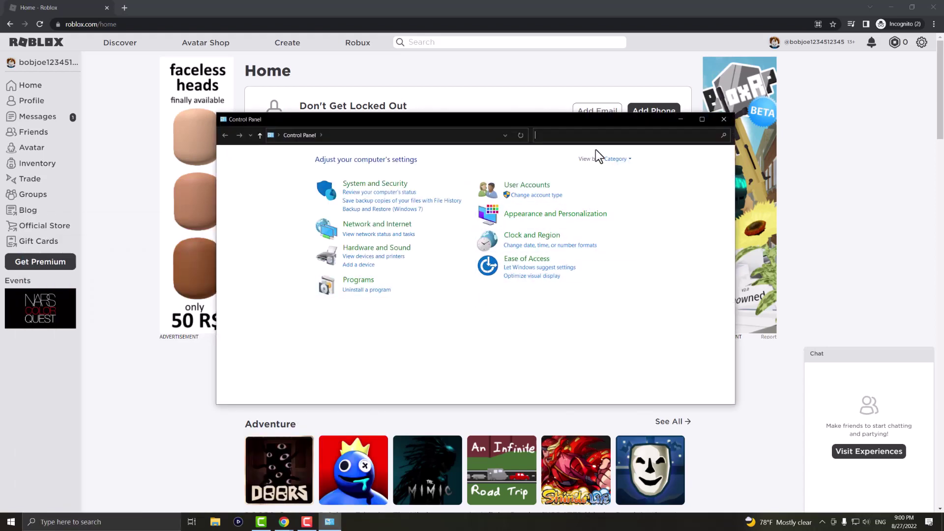
type("trouble")
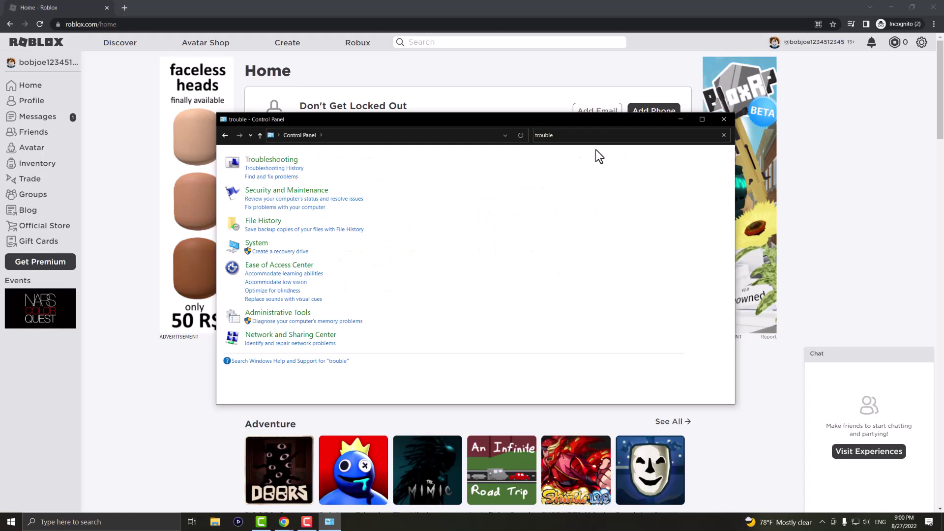
left_click(272, 160)
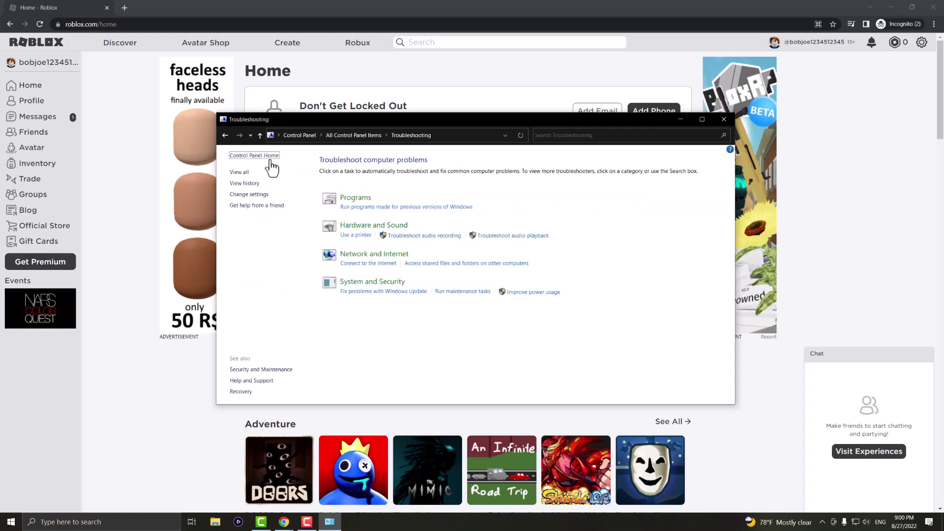
Launch Internet Connections from the full troubleshooter list and advance to the issue choice.
left_click(238, 173)
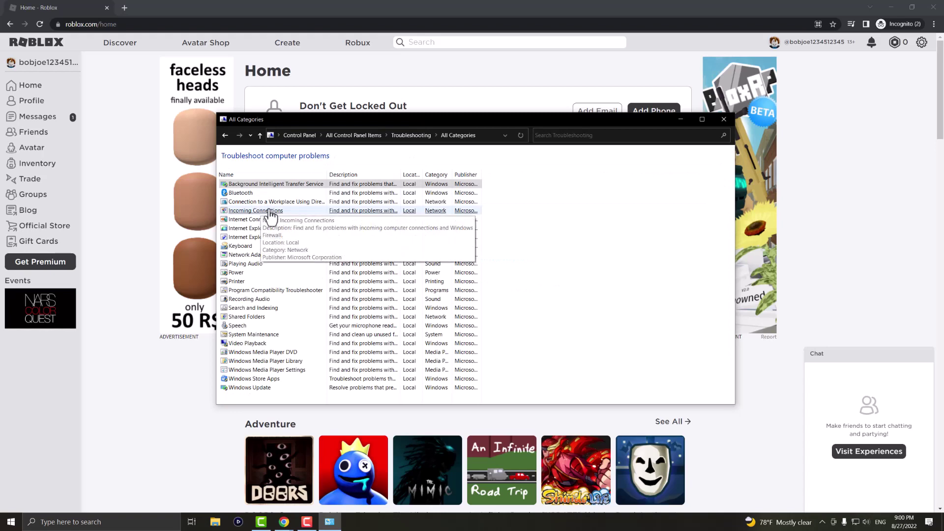
double_click(254, 218)
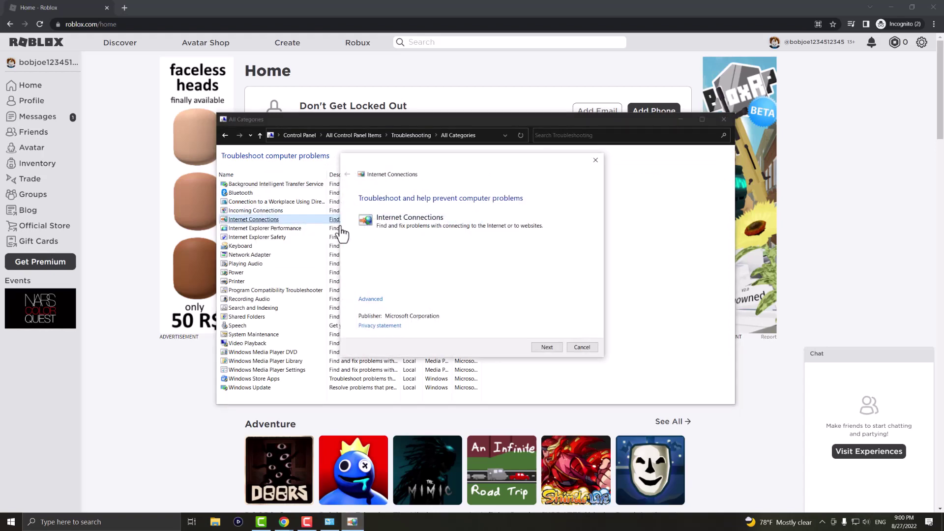
left_click(546, 347)
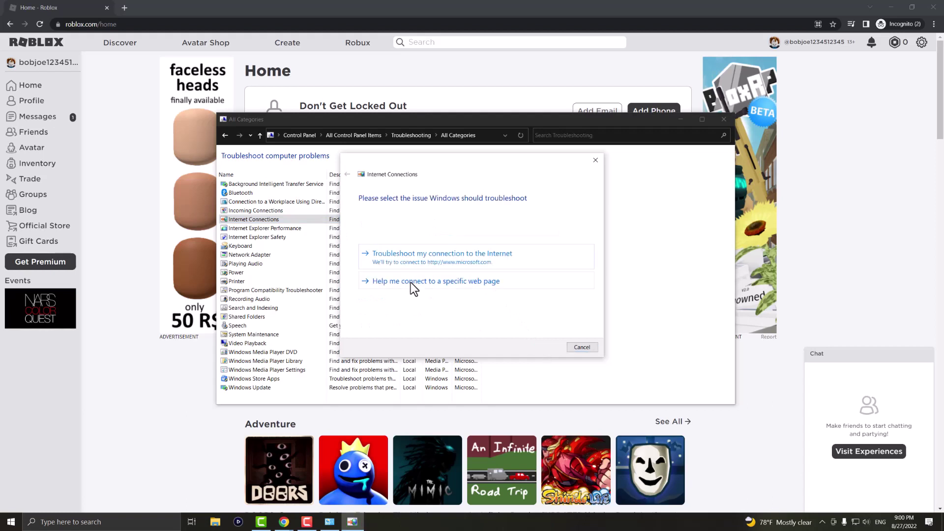
left_click(410, 280)
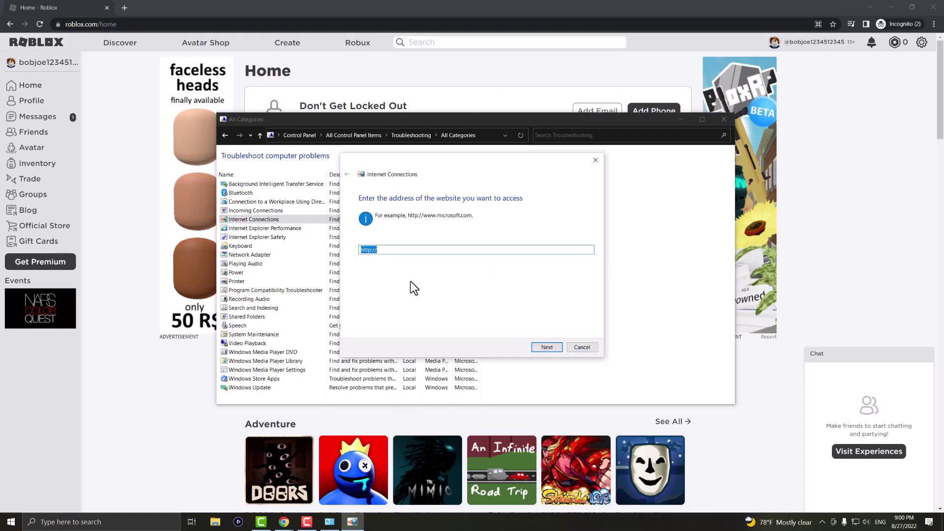
type("https://www.roblox.com/home")
left_click(546, 345)
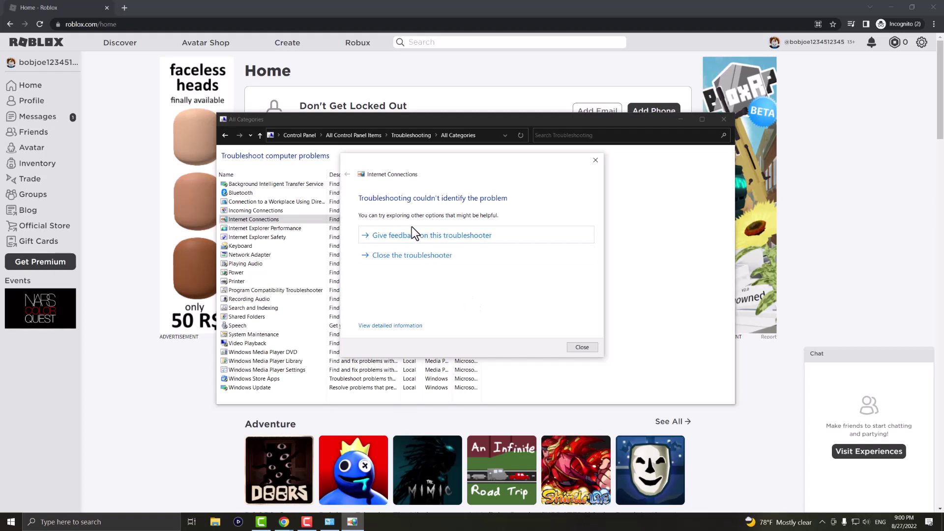
Close the finished troubleshooter dialog and the All Categories window.
left_click(403, 255)
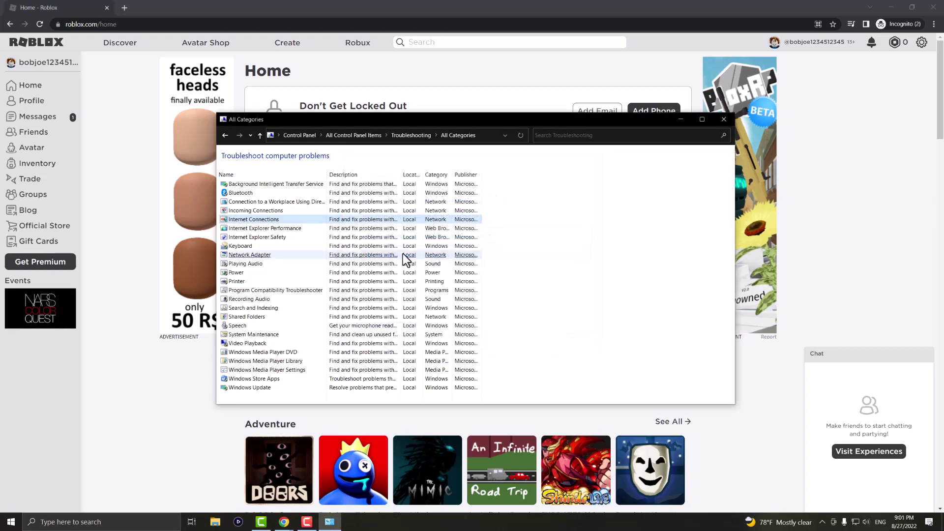
left_click(724, 120)
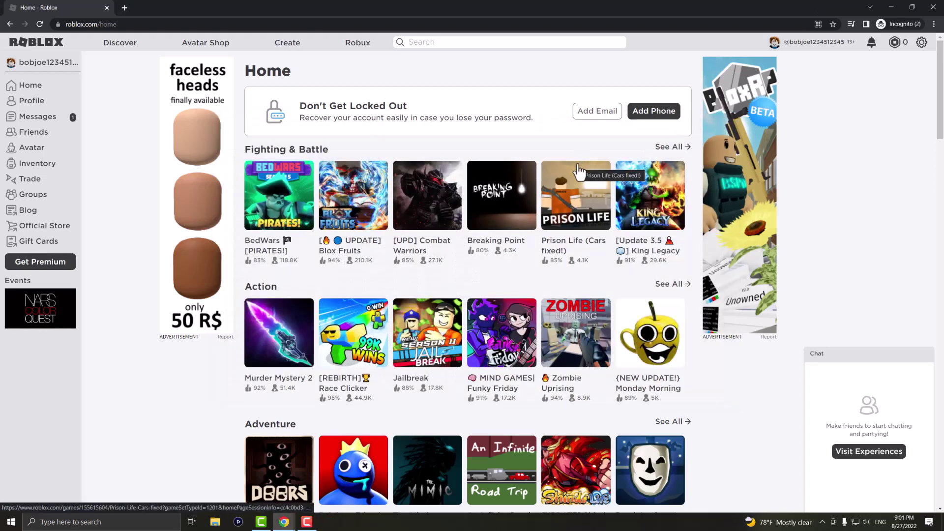